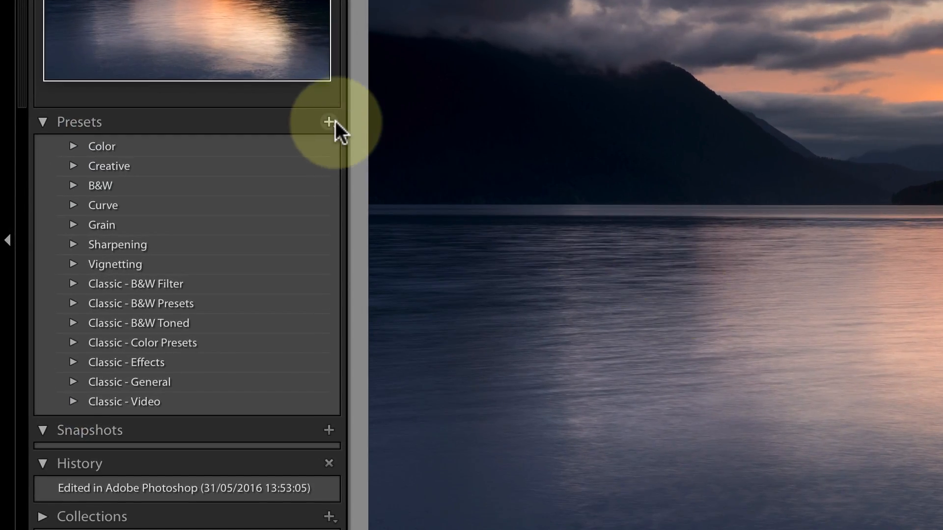
Start a preset import and browse to the "05 Lenscraft Beautiful Imperfections Kit" folder inside the Lightroom presets tutorial folder.
click(329, 122)
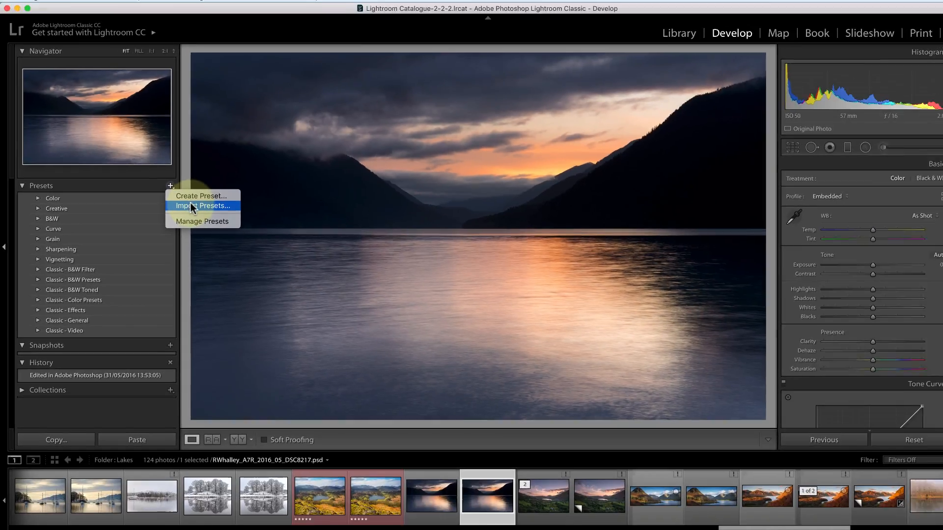
click(368, 158)
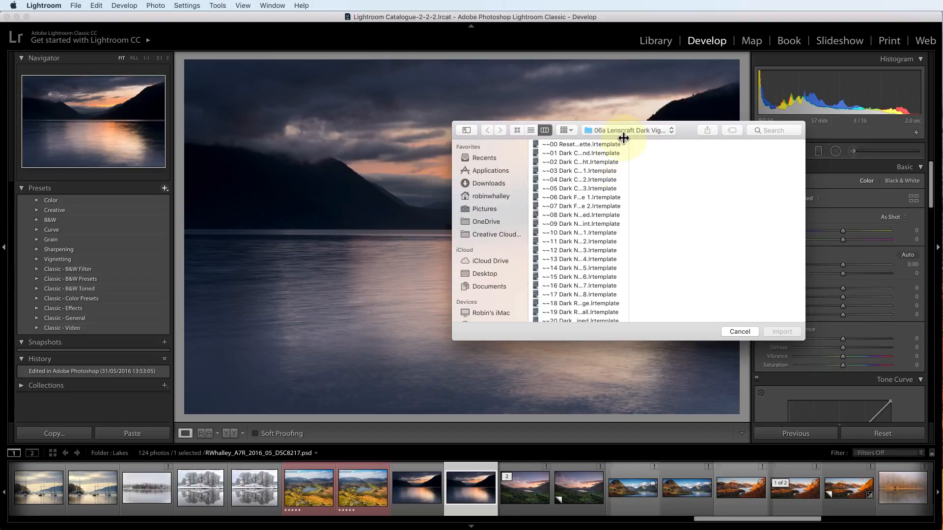
click(631, 132)
click(631, 141)
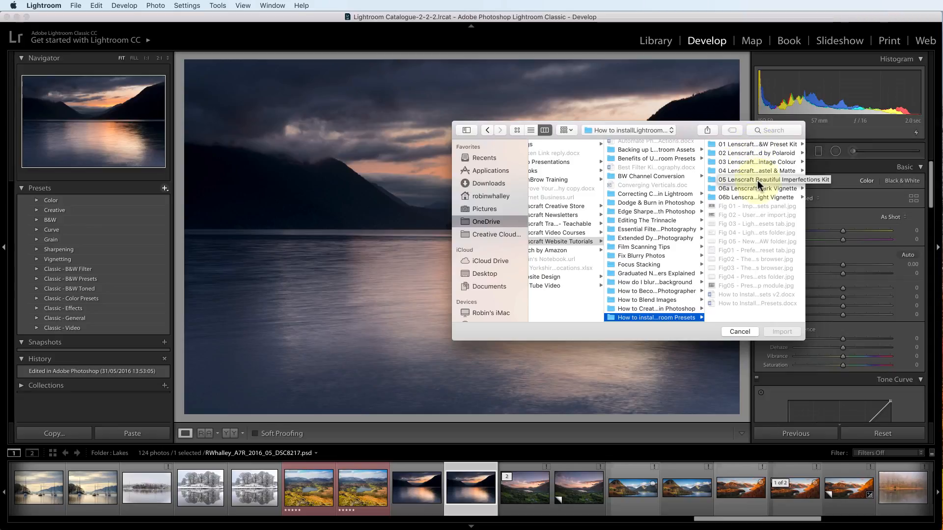
click(744, 171)
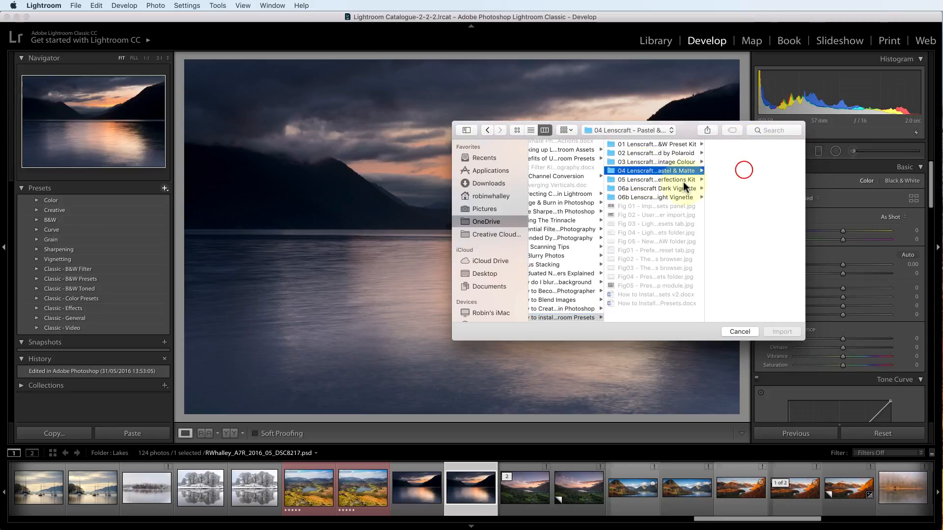
click(680, 180)
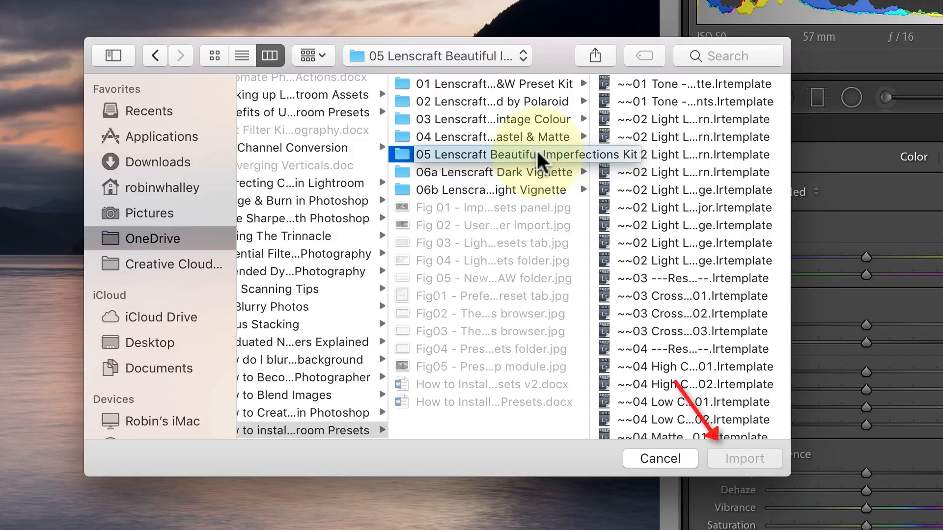
Select every preset file in the Beautiful Imperfections Kit folder and import them all.
click(664, 82)
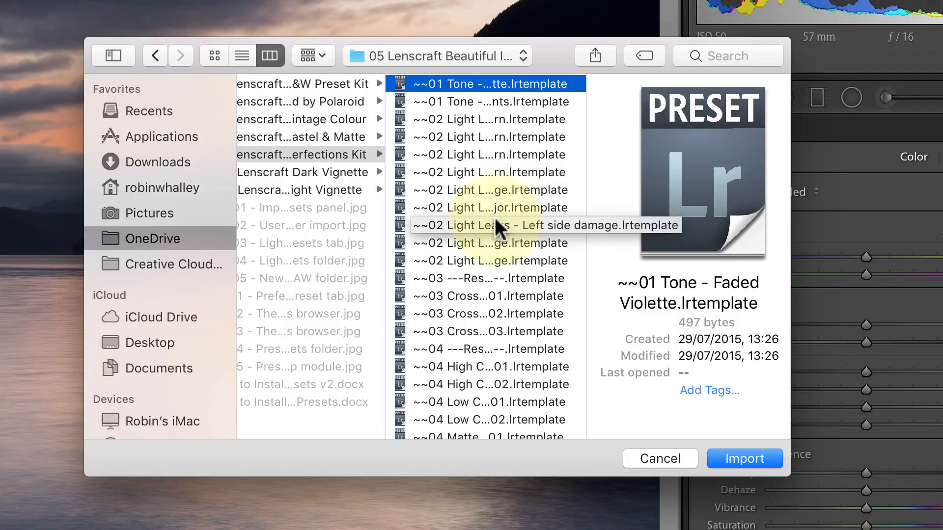
scroll(494, 217, down, 5)
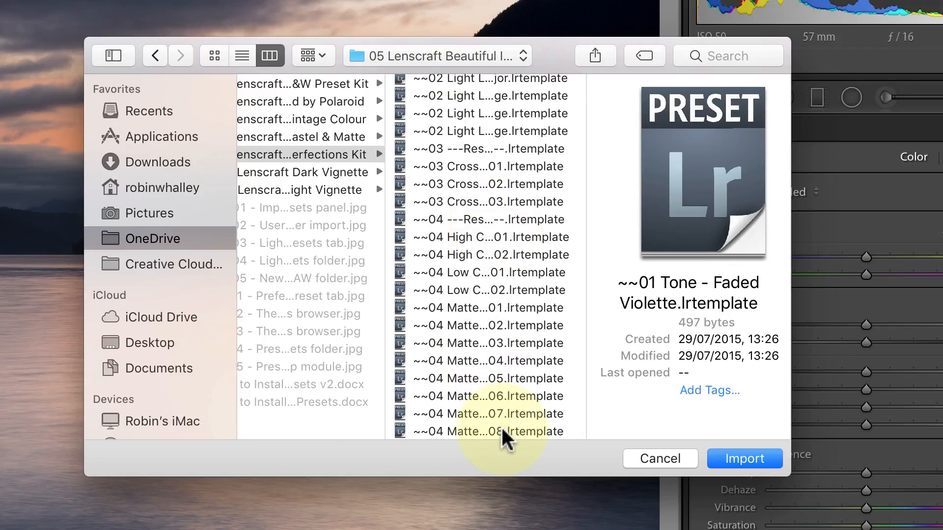
shift+click(501, 426)
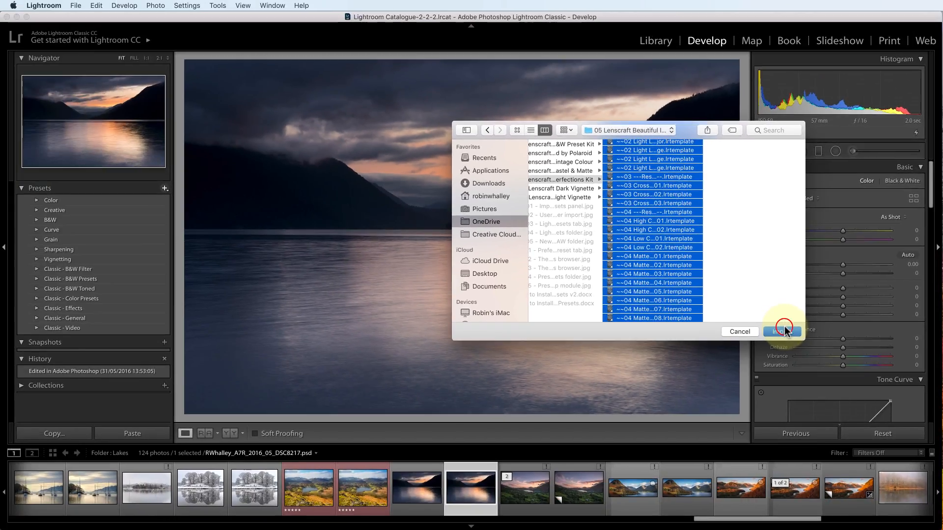
click(750, 457)
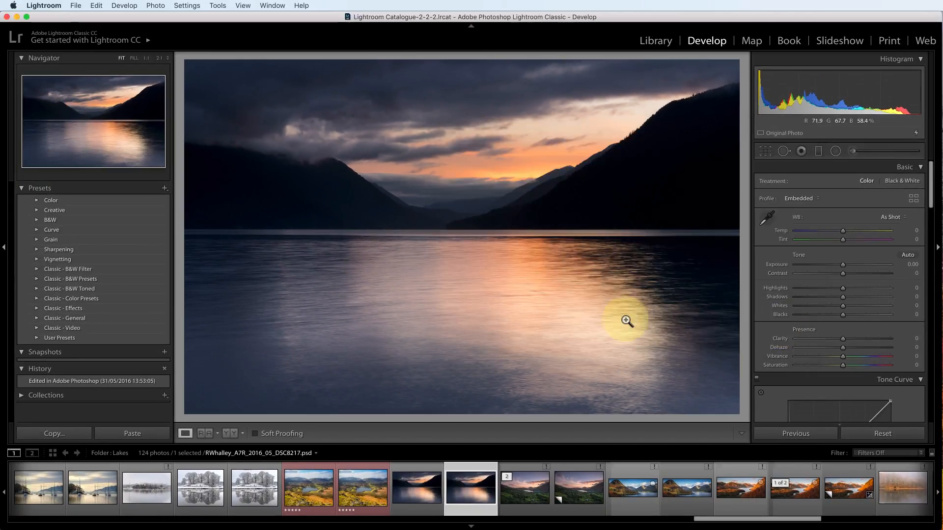
Expand the User Presets group, rename it to "Imperfections", and collapse it.
click(41, 338)
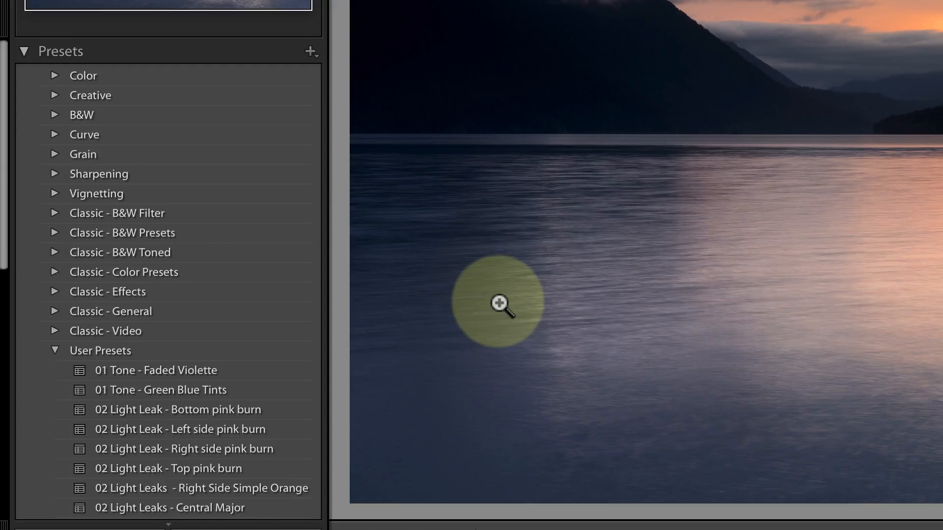
right_click(190, 354)
click(255, 369)
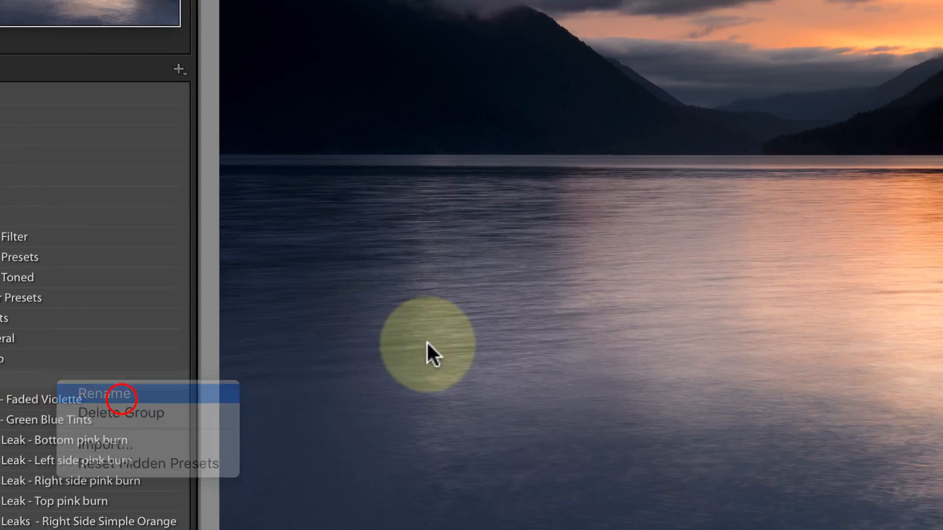
text(I)
text(mperfect)
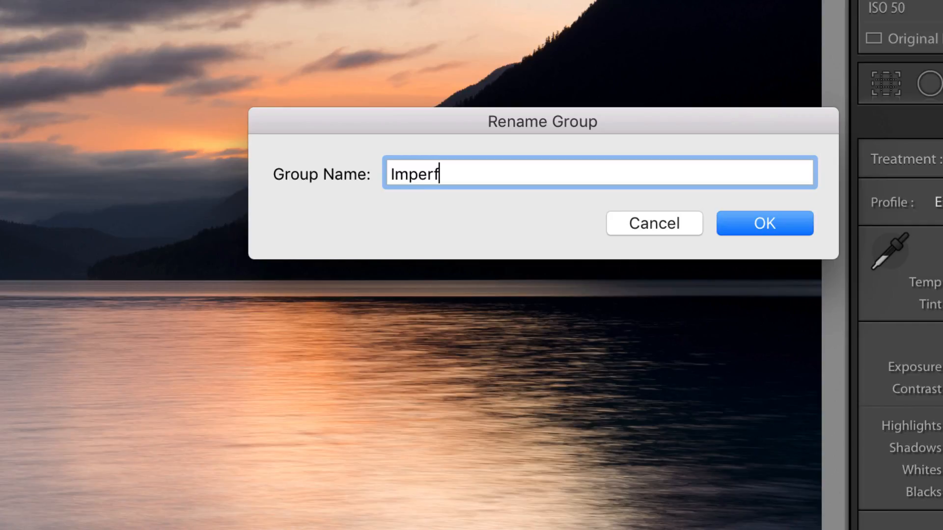
text(ions)
key(Return)
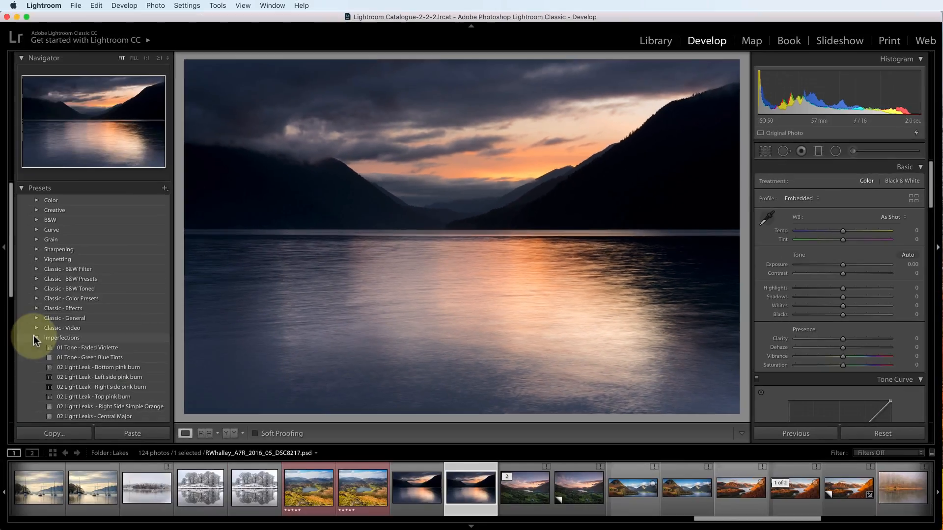
click(36, 337)
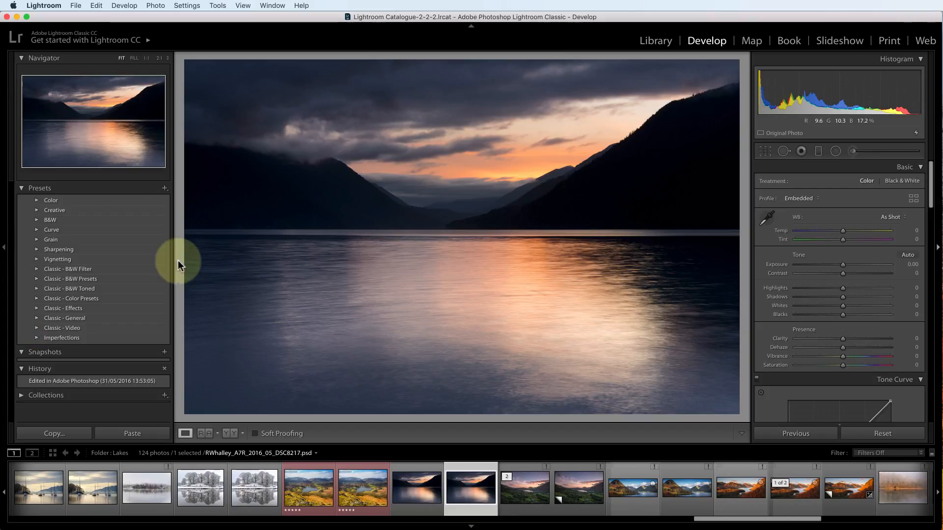
Import all preset files from the "01 Lenscraft B&W Preset Kit" folder and expand the User Presets group.
click(165, 188)
click(187, 208)
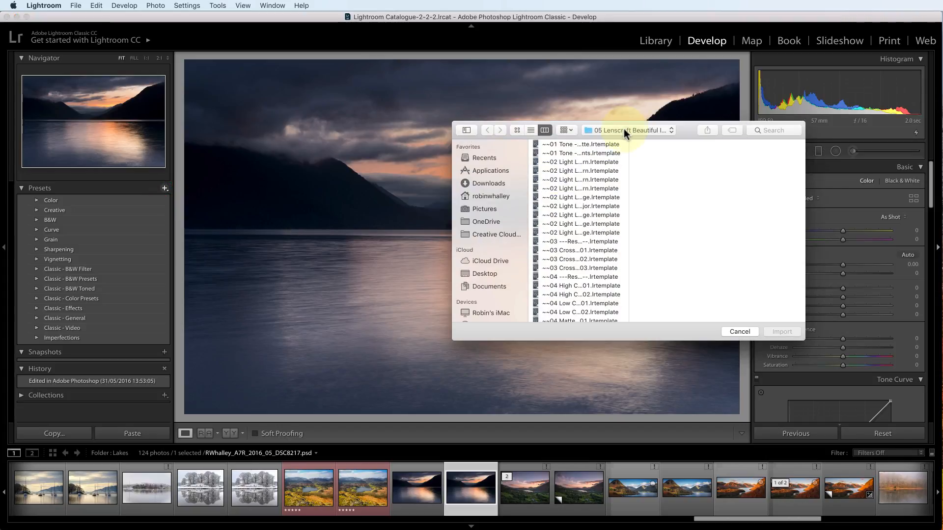
click(624, 129)
click(604, 140)
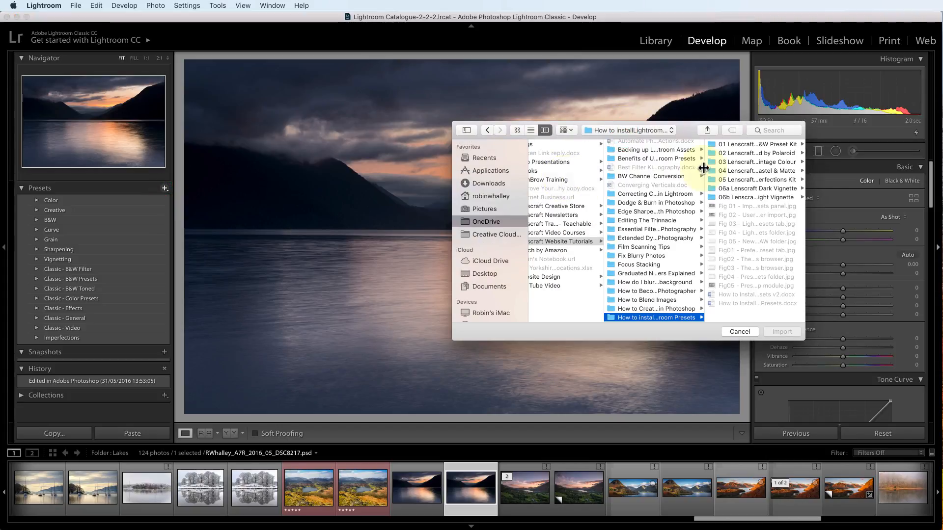
click(741, 144)
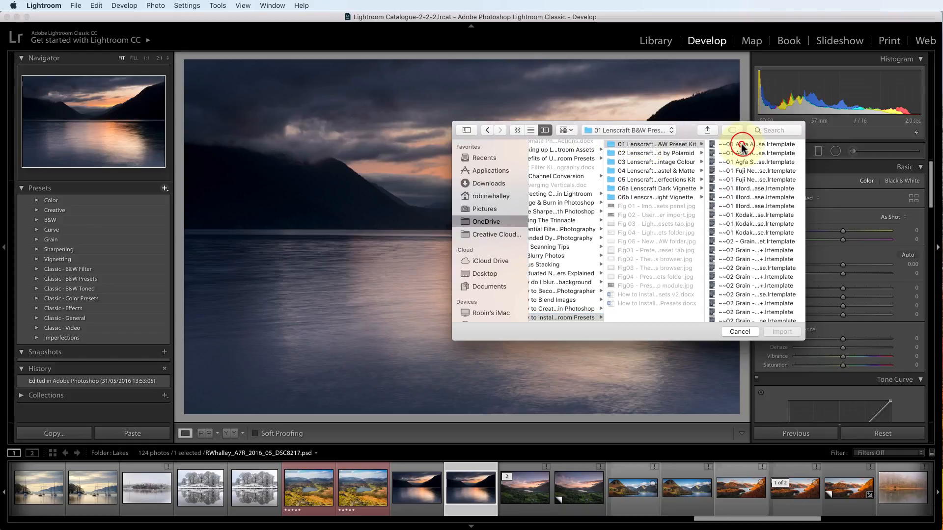
scroll(656, 235, down, 10)
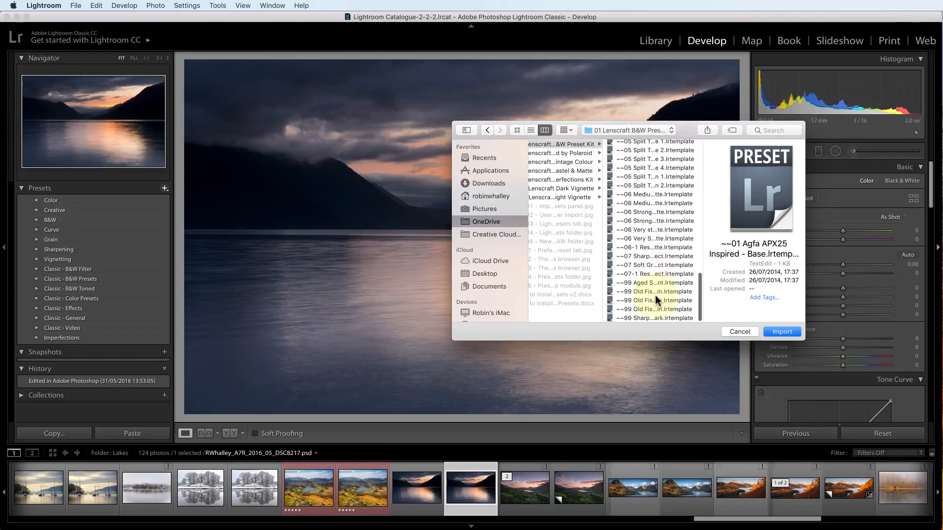
shift+click(659, 319)
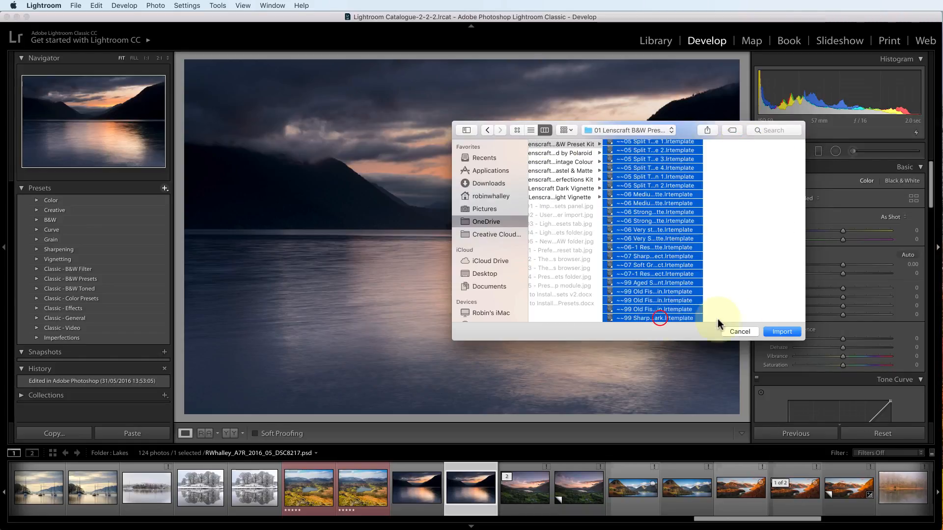
click(780, 331)
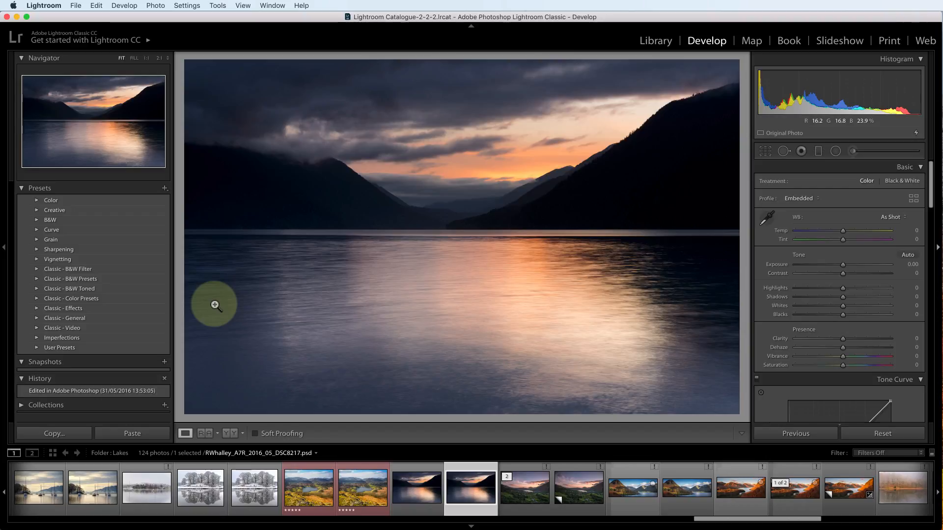
click(35, 348)
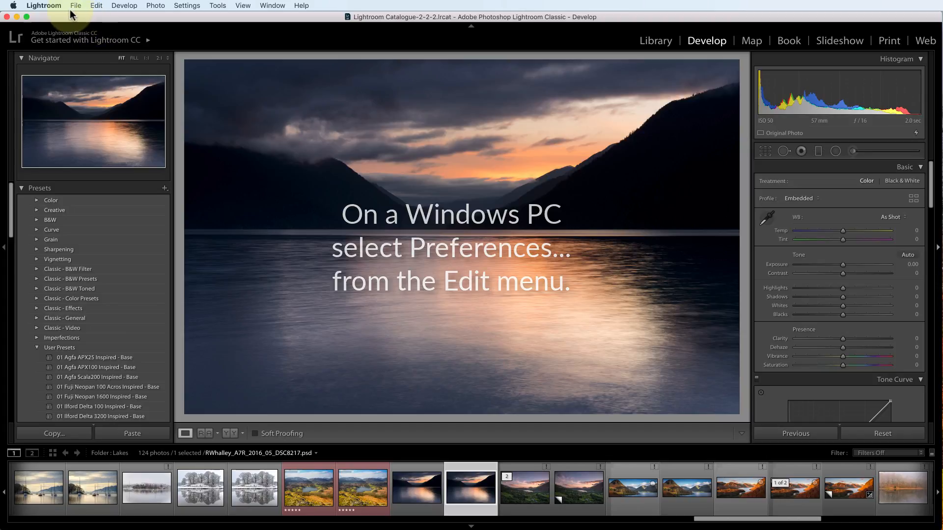
Show the Lightroom presets folder from the Presets preferences and open its Develop Presets subfolder.
click(45, 5)
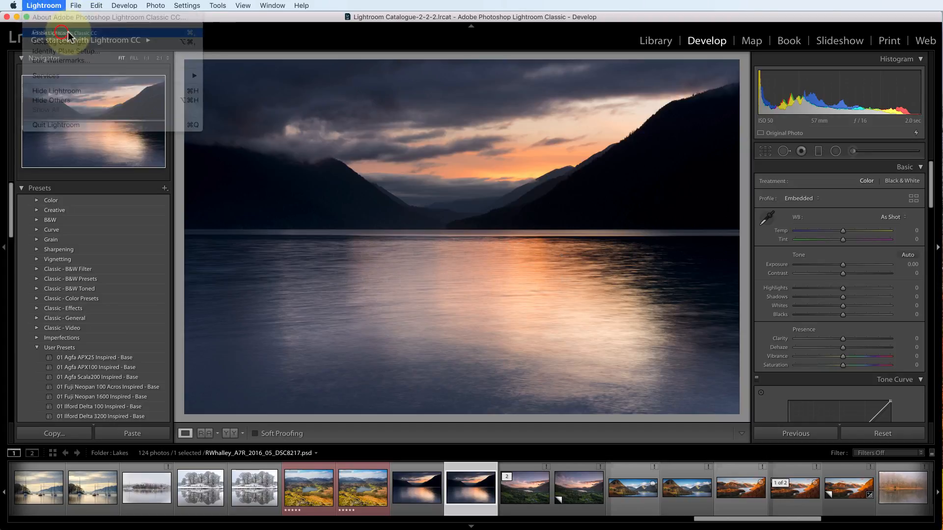
click(61, 33)
click(416, 131)
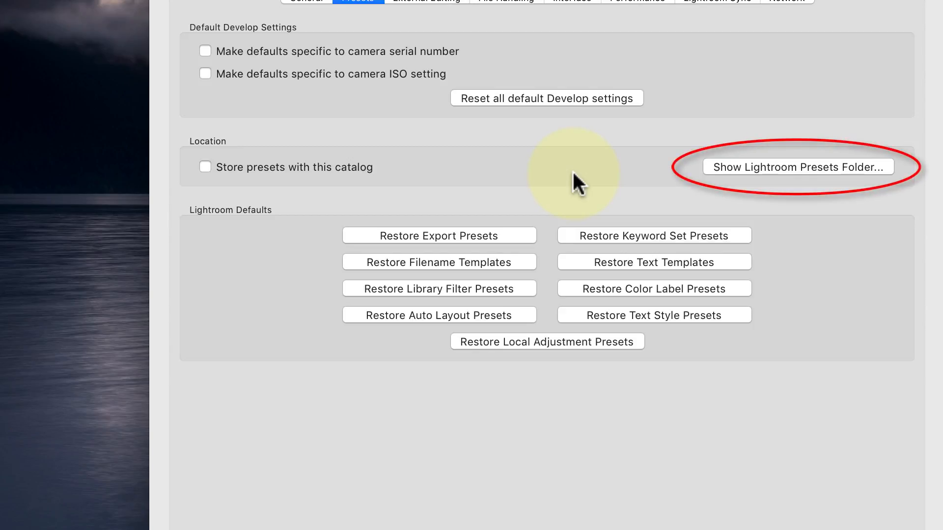
click(830, 173)
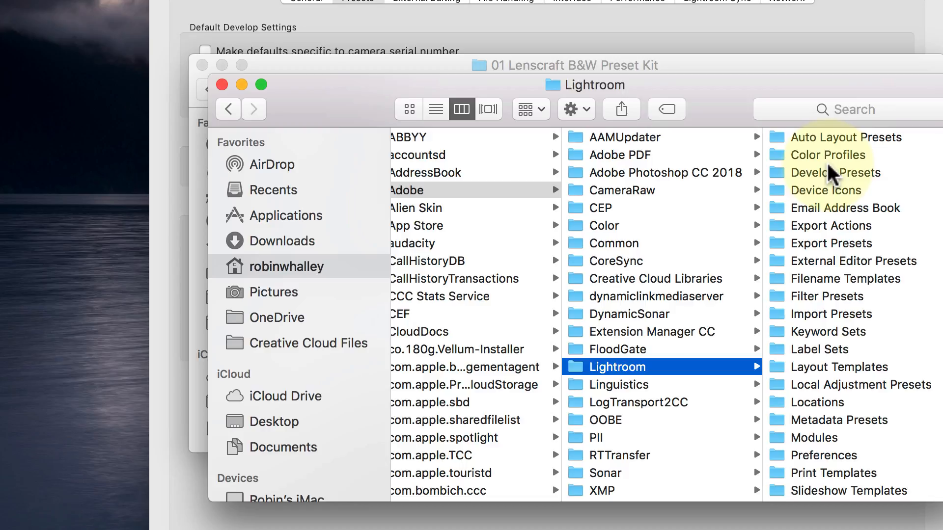
click(829, 171)
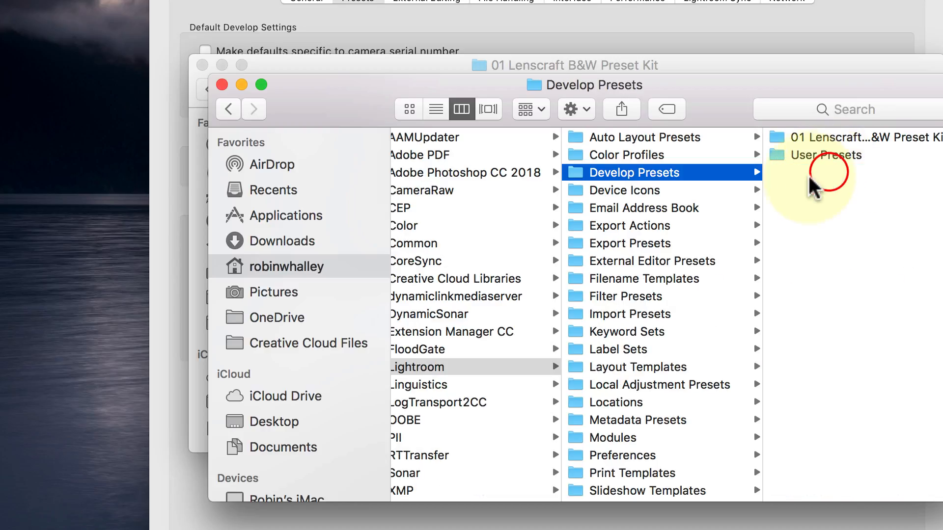
Move the "01 Lenscraft B&W Preset Kit" folder inside Develop Presets to the Trash.
click(784, 137)
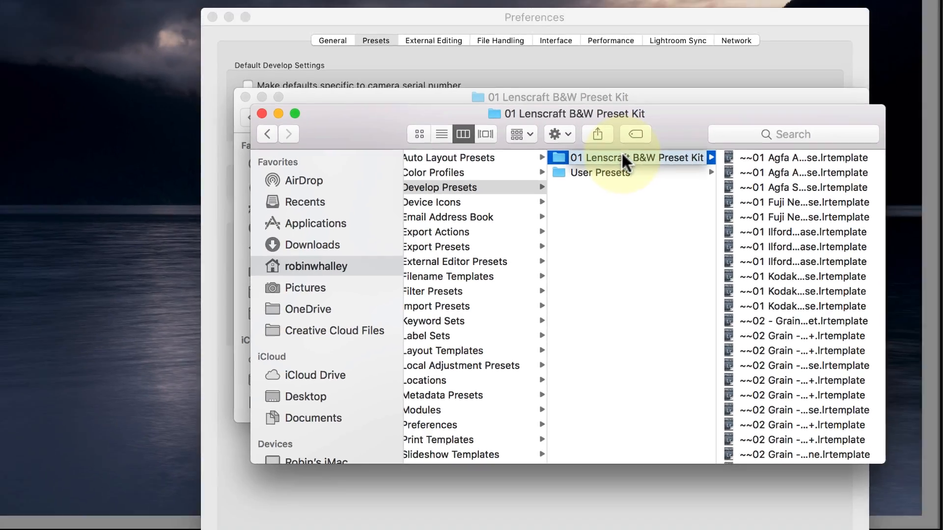
right_click(651, 135)
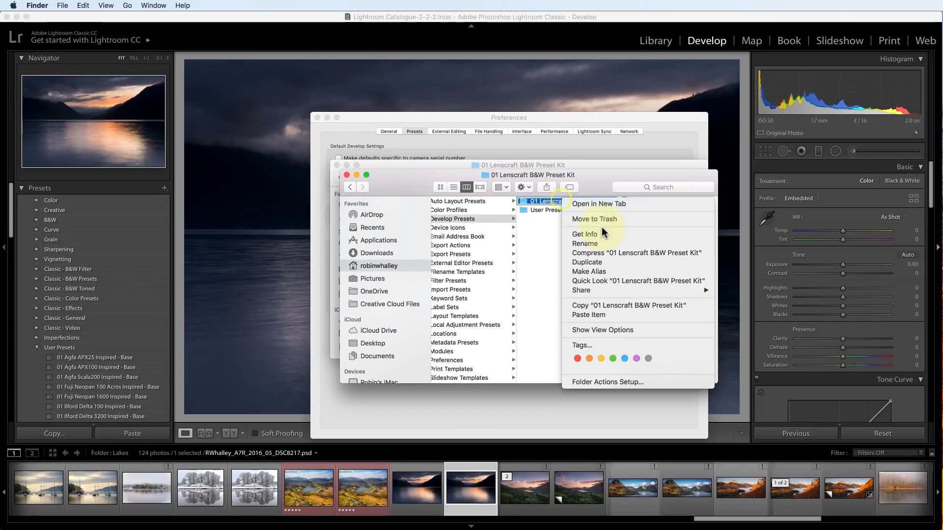
click(602, 220)
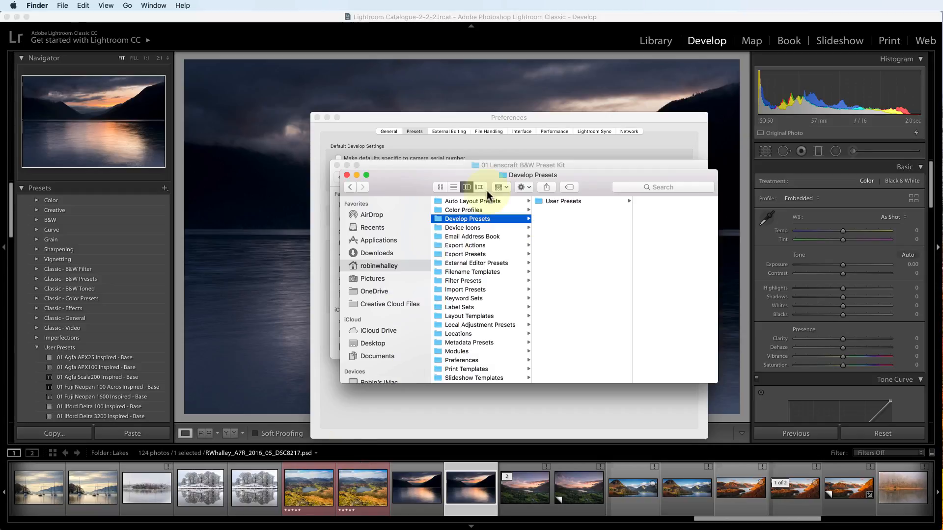
Place the two Finder windows side by side and copy the "02 Lenscraft + Inspired by Polaroid" folder into Develop Presets.
drag(540, 163, 301, 143)
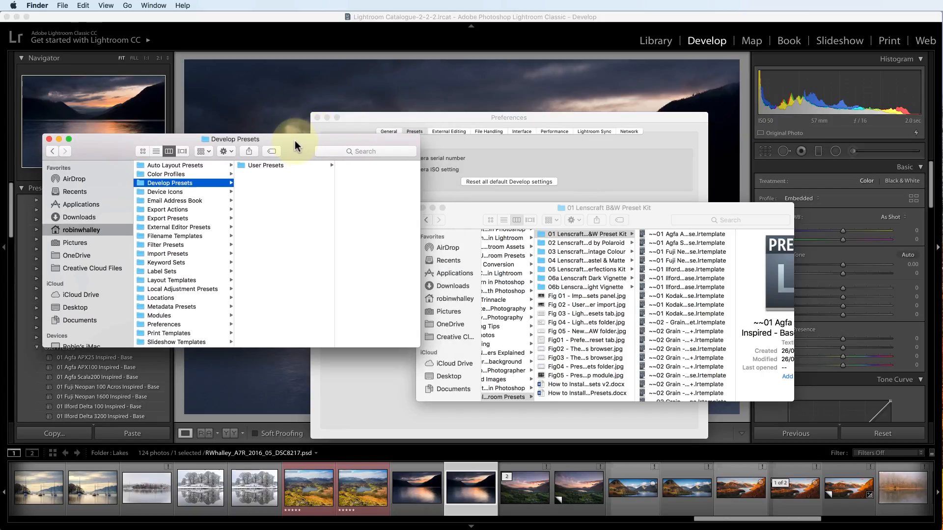
drag(534, 212, 547, 160)
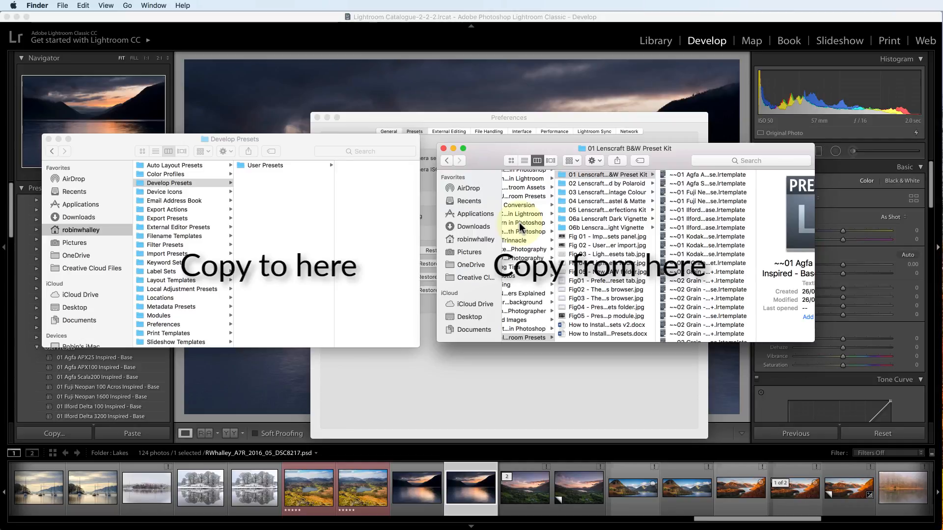
click(585, 185)
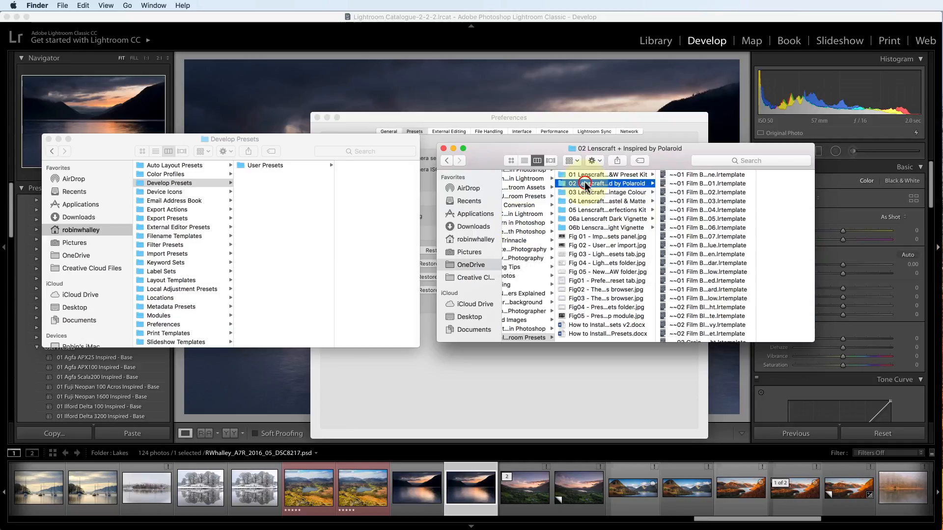
right_click(586, 183)
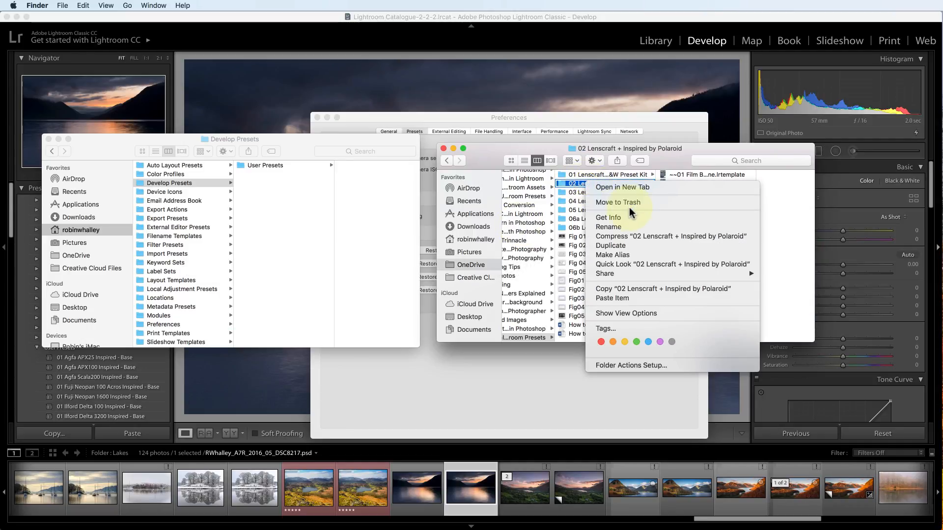
click(623, 289)
click(250, 195)
right_click(251, 195)
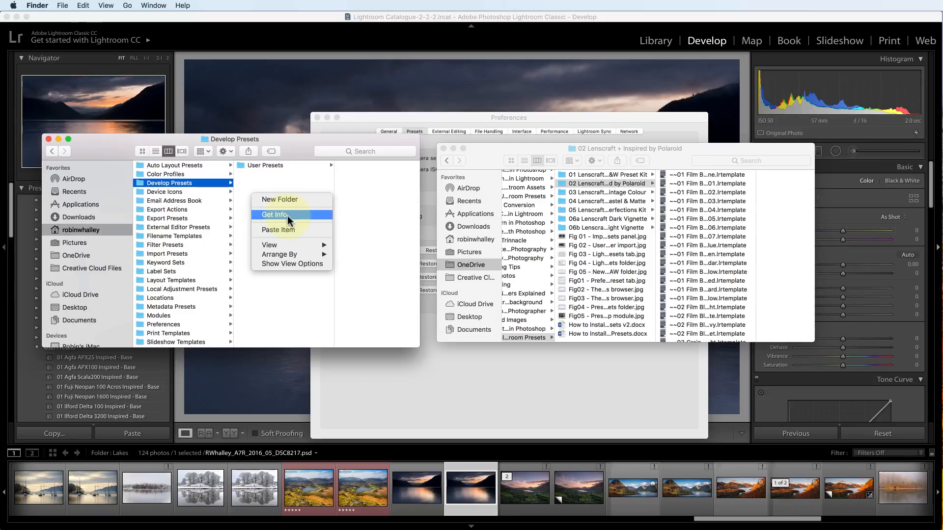
click(284, 229)
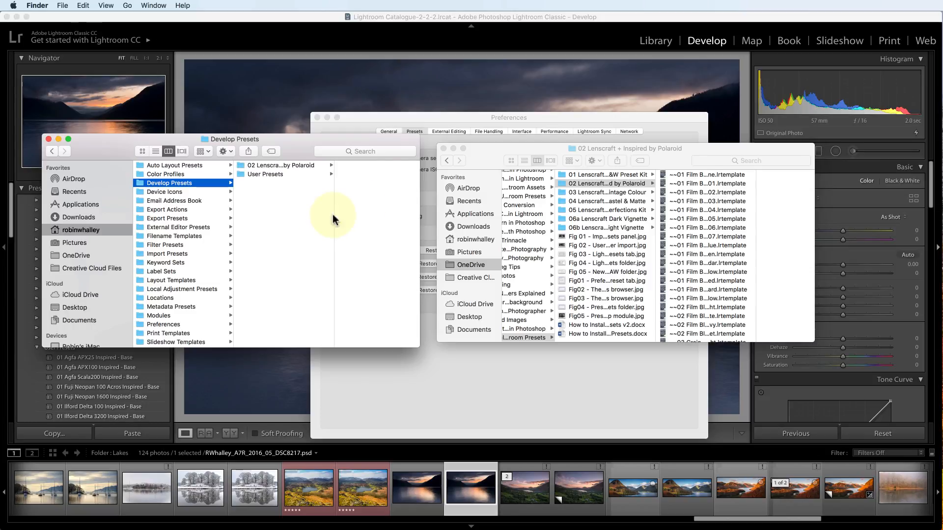
Minimise the preset source folder window, then close the Develop Presets window and the Preferences dialog.
click(452, 148)
drag(129, 138, 409, 164)
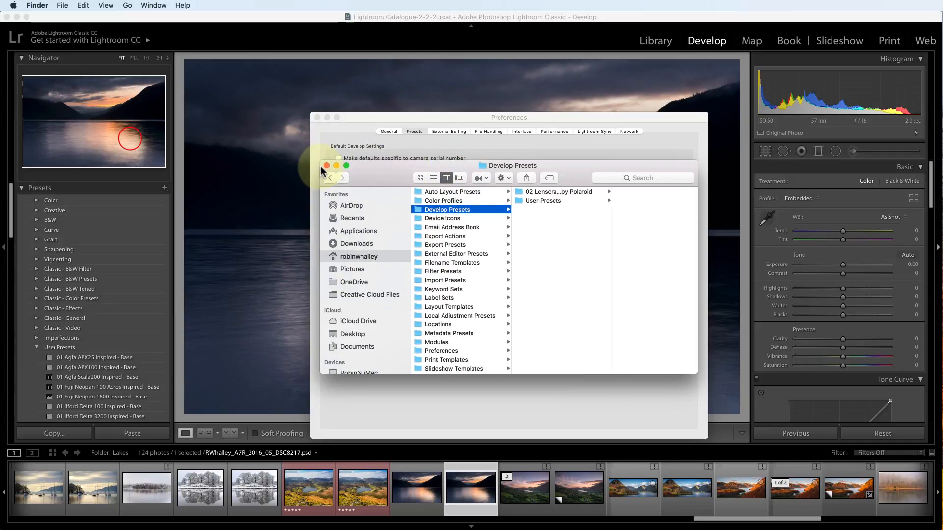
click(328, 165)
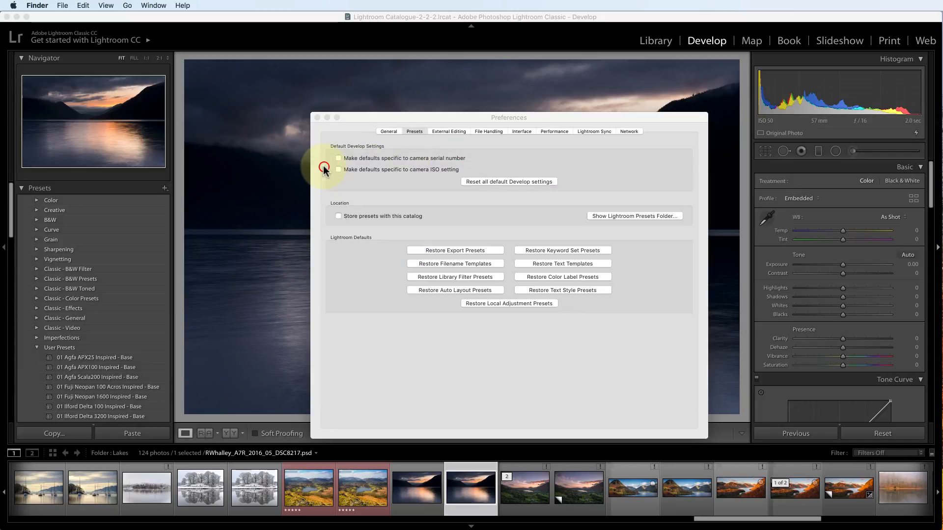
click(317, 118)
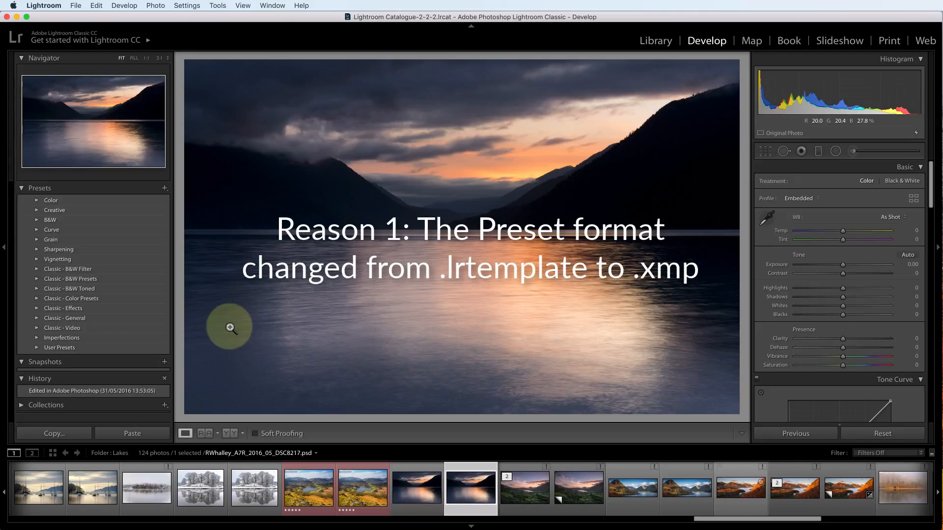
Bring back the "02 Lenscraft + Inspired by Polaroid" folder in Finder and inspect its first film base .lrtemplate file.
click(147, 529)
click(556, 255)
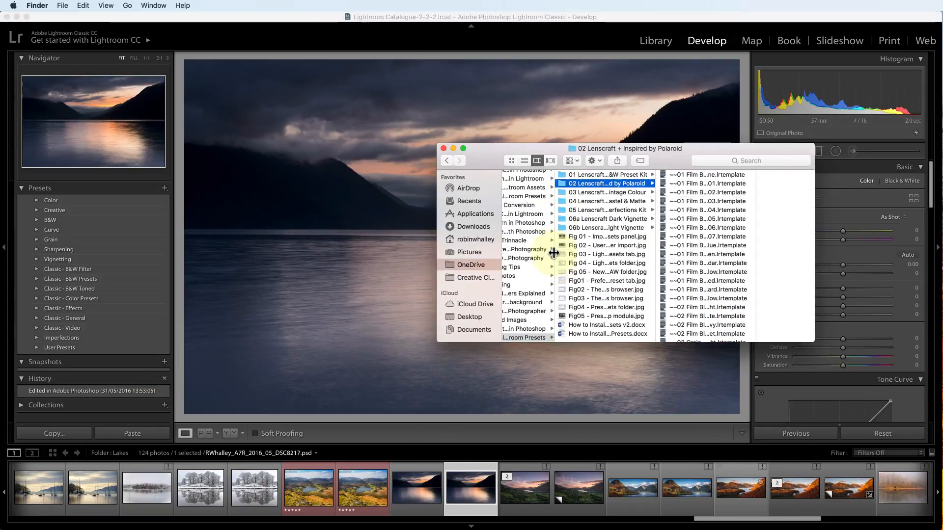
click(704, 175)
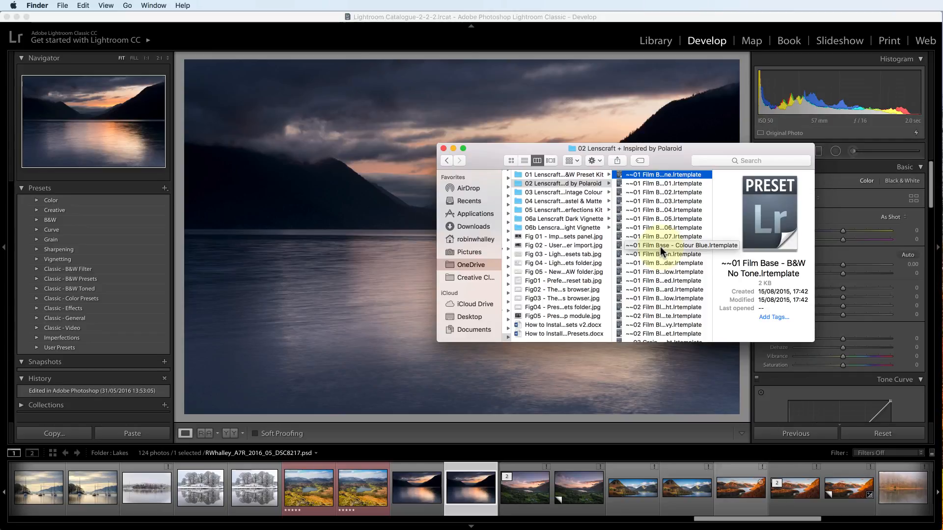
Expand the User Presets group in Lightroom and reveal the "01 Agfa APX25 Inspired - Base" preset file in Finder.
click(36, 347)
click(105, 357)
right_click(105, 357)
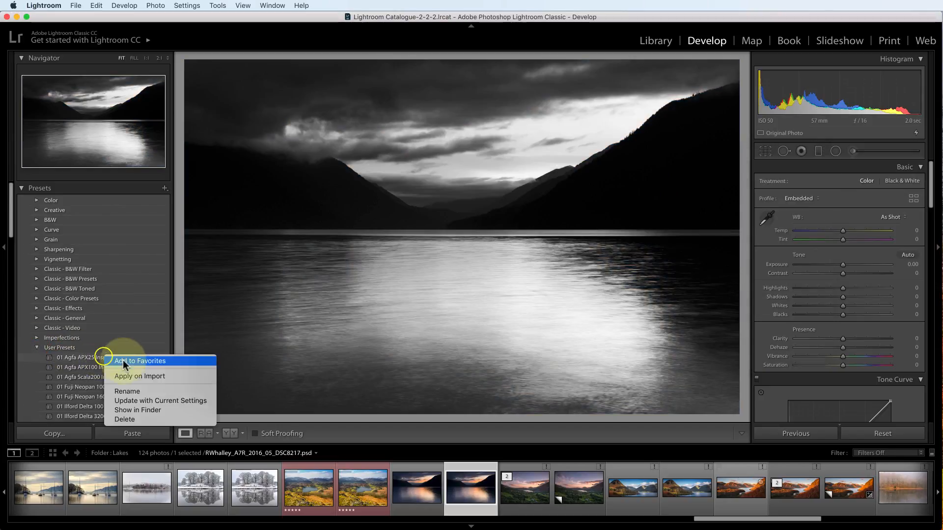
click(150, 411)
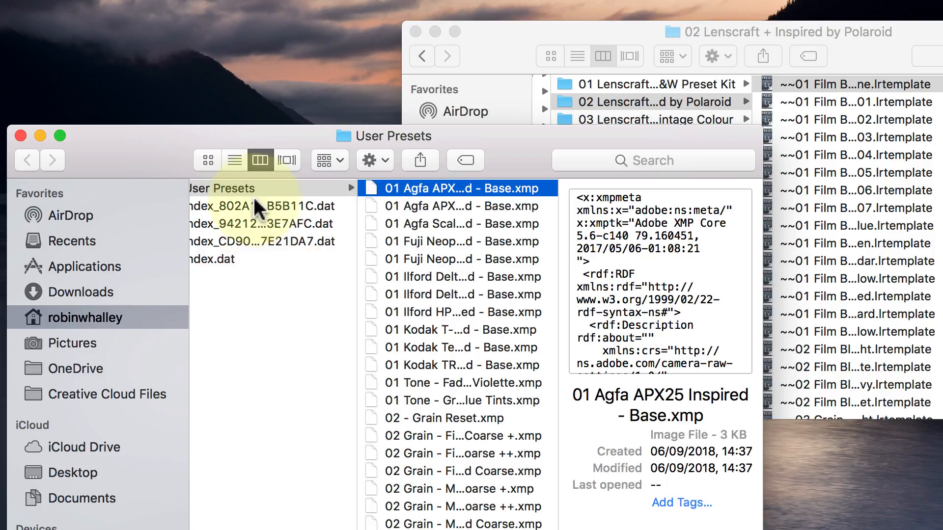
Examine the User Presets folder and the Index .dat files beside it in the Settings folder.
click(241, 186)
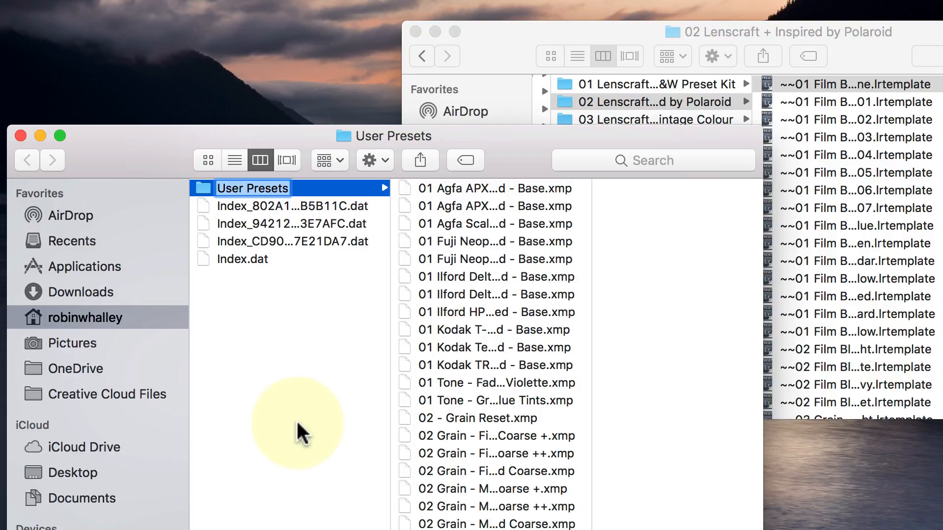
click(282, 206)
click(287, 223)
click(284, 240)
click(256, 256)
click(276, 206)
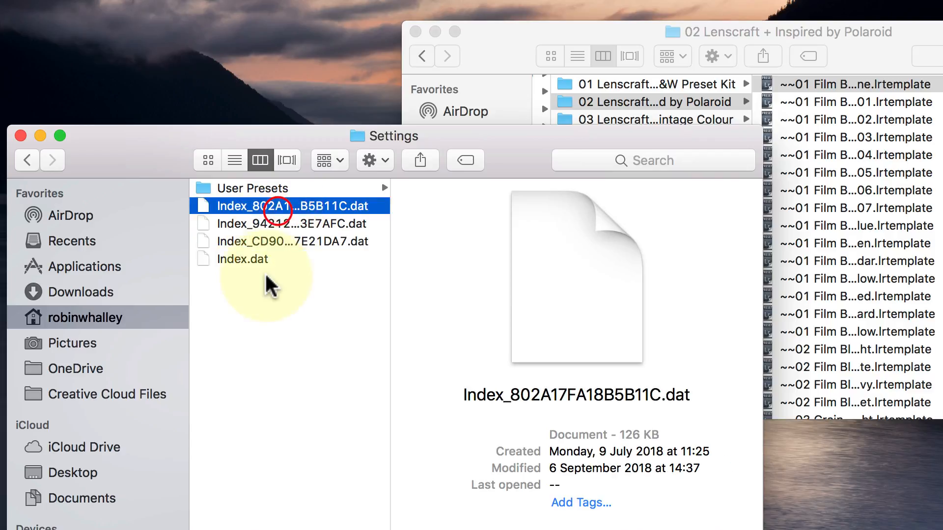